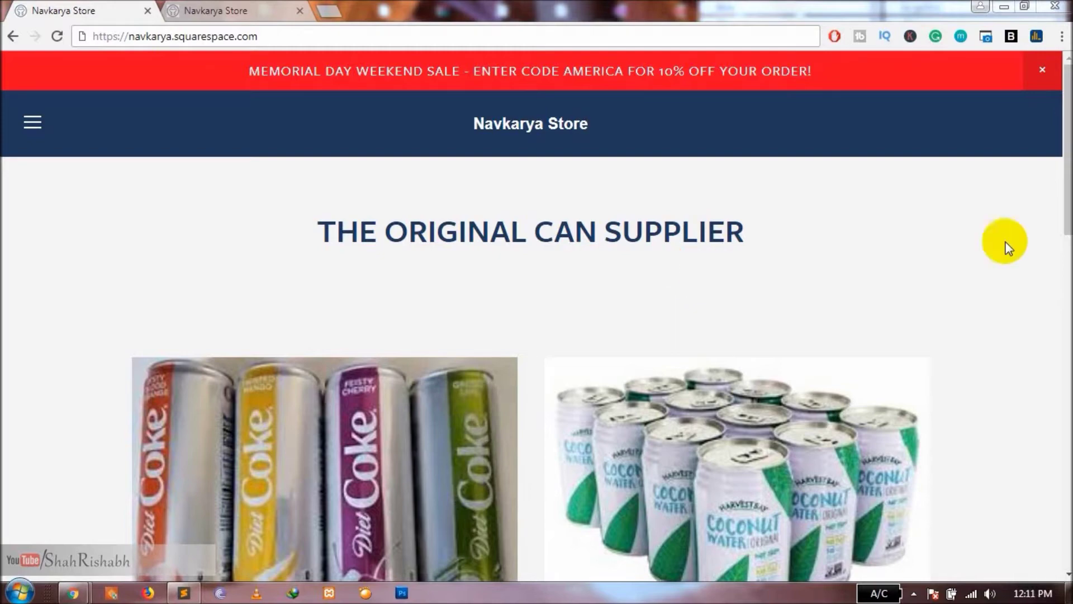
# Examine the two can pack listings, their minimum order quantities and the contact form on the store's home page
pyautogui.moveTo(1067, 168); pyautogui.dragTo(1068, 386)
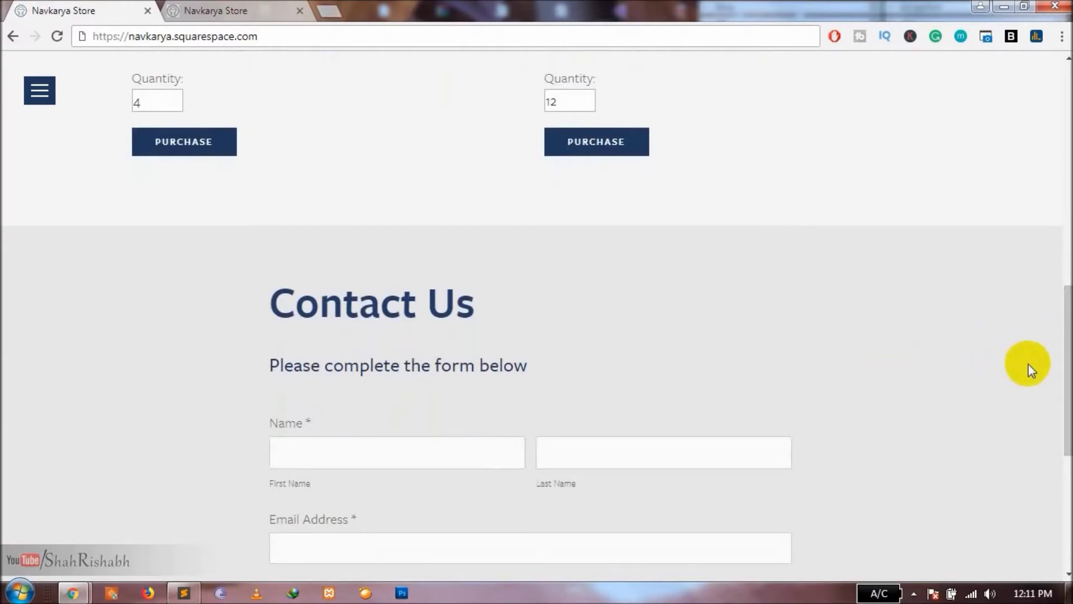
pyautogui.moveTo(1067, 364); pyautogui.dragTo(1069, 139)
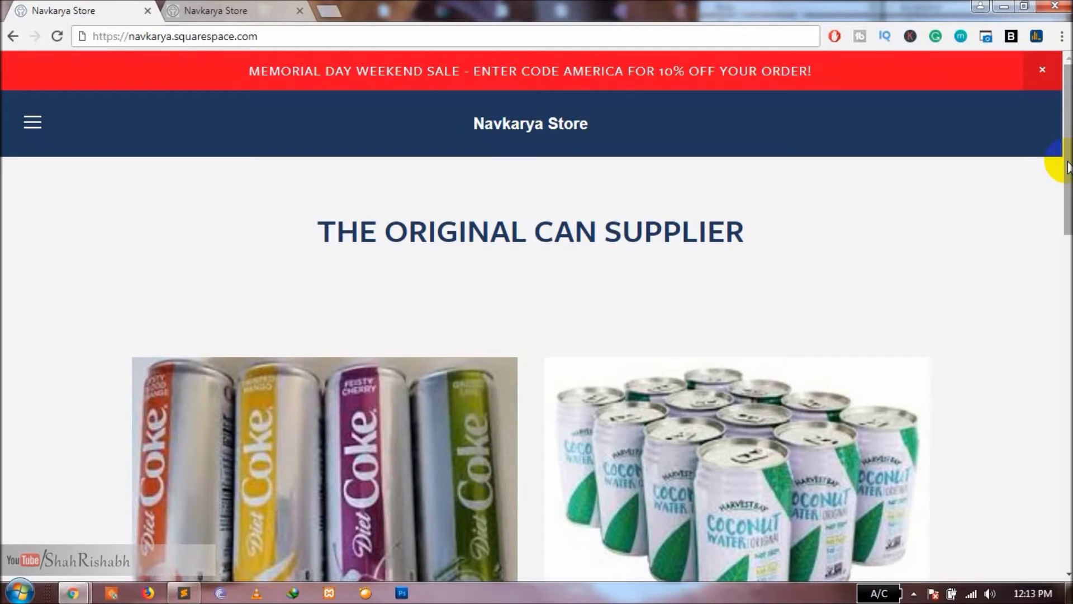
pyautogui.moveTo(1068, 166); pyautogui.dragTo(1060, 277)
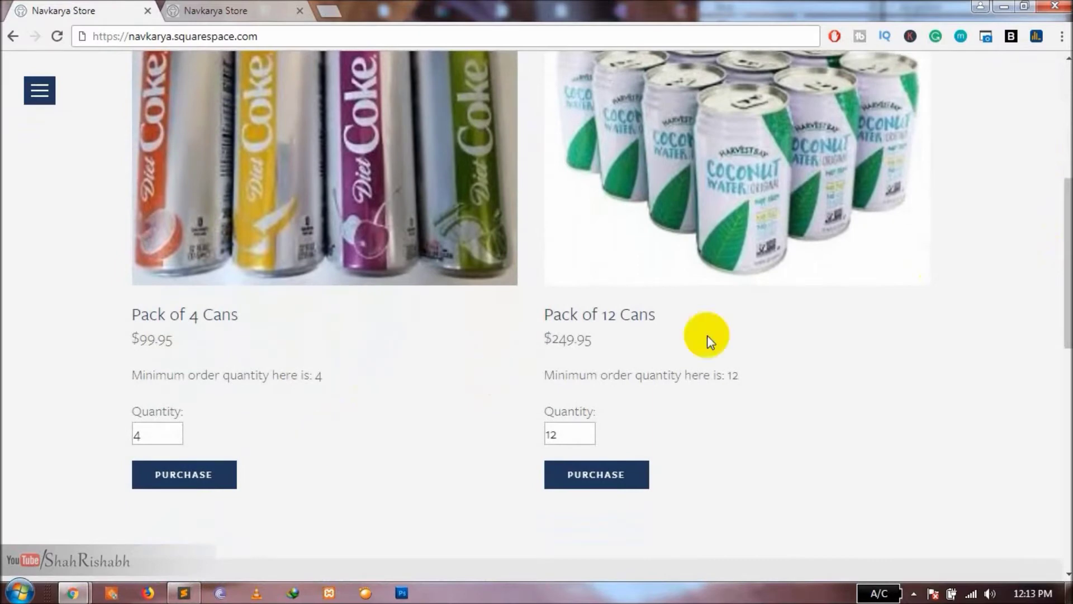
pyautogui.moveTo(1067, 271)
pyautogui.mouseDown()
pyautogui.moveTo(1069, 309)
pyautogui.moveTo(1056, 313)
pyautogui.moveTo(1056, 253)
pyautogui.mouseUp()
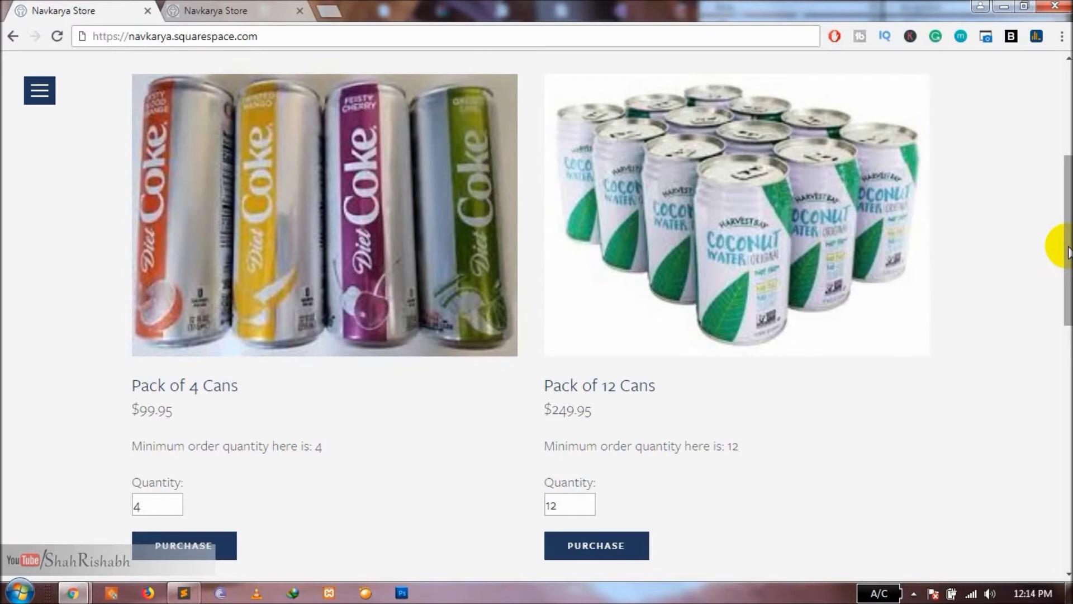
pyautogui.moveTo(1068, 252); pyautogui.dragTo(1068, 240)
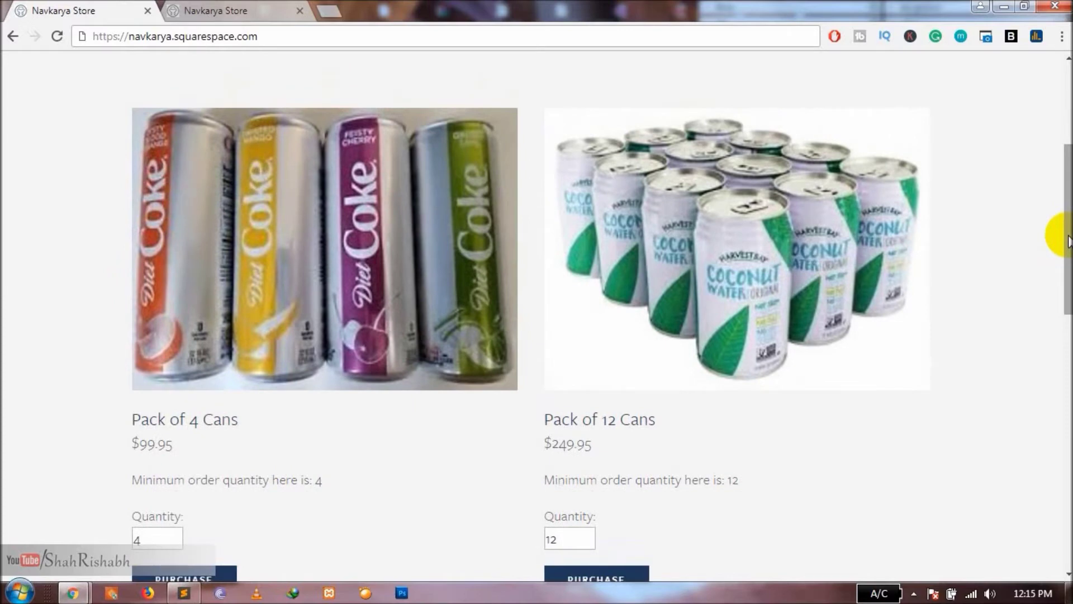
pyautogui.moveTo(1068, 241); pyautogui.dragTo(1052, 341)
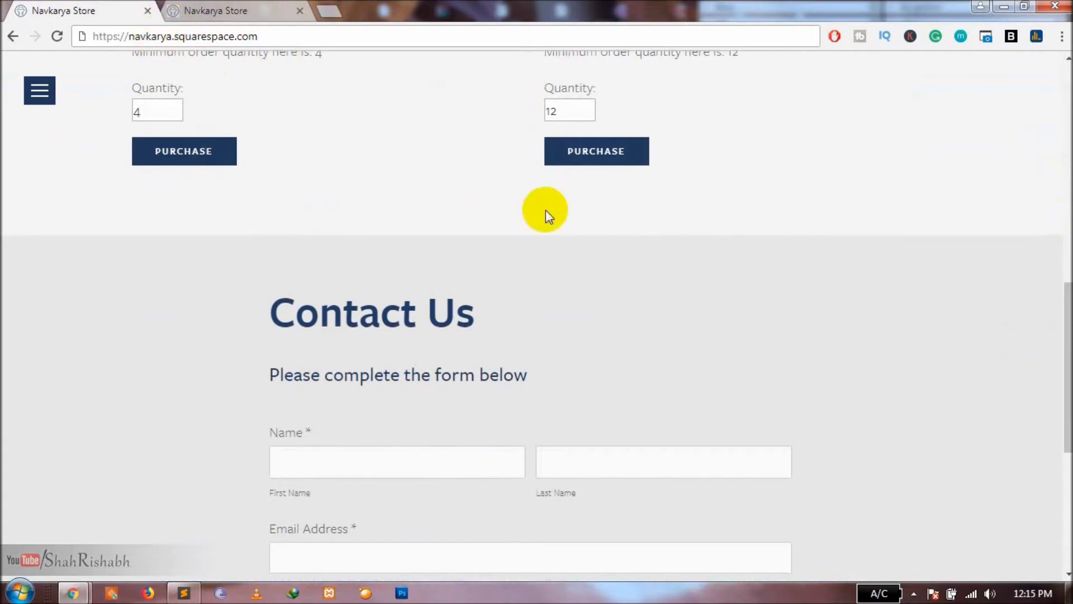
# Try to set the order quantity of the Pack of 4 Cans to 2 on the store page
pyautogui.moveTo(1069, 401); pyautogui.dragTo(1068, 288)
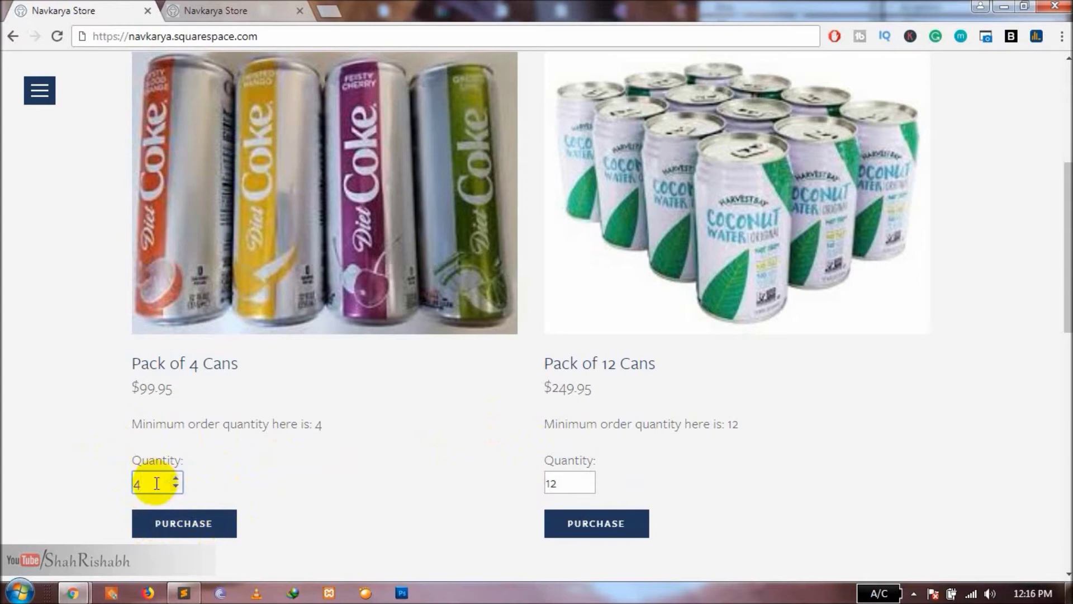
pyautogui.press('BackSpace')
pyautogui.write('2')
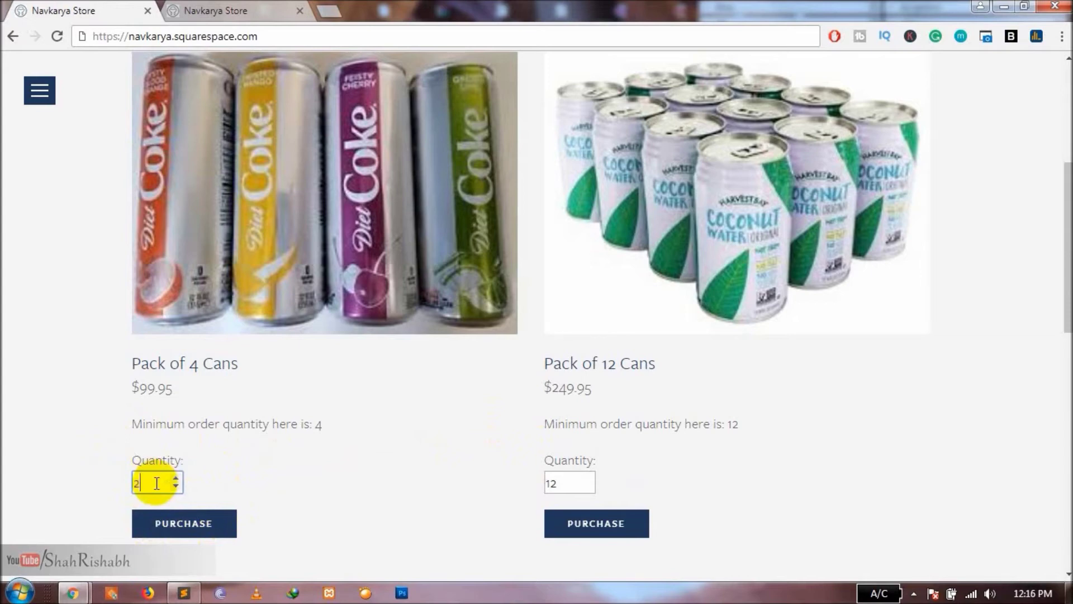
pyautogui.click(240, 469)
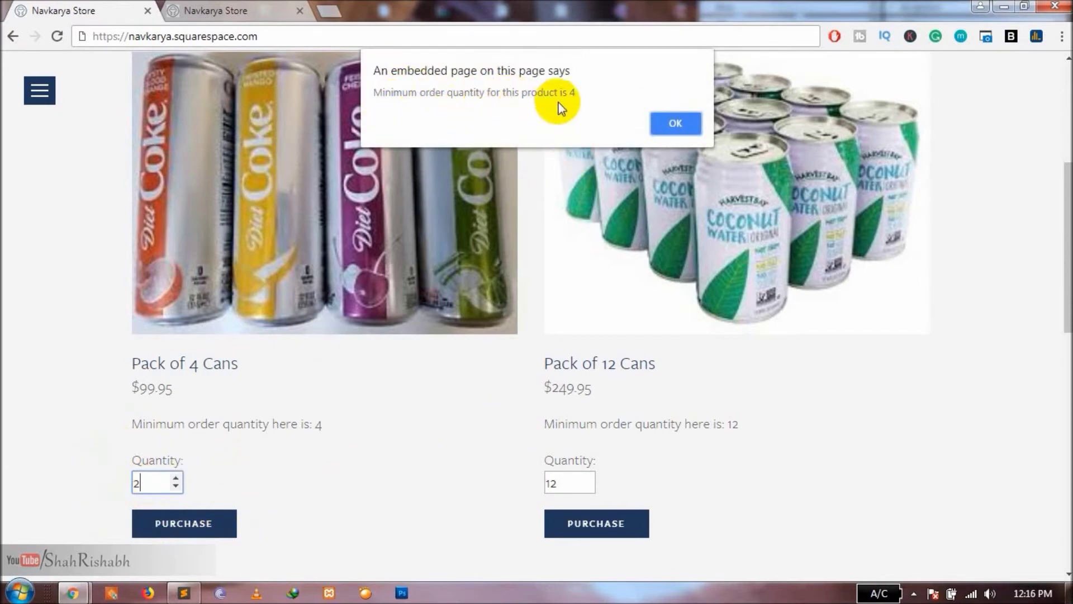
pyautogui.click(668, 125)
# Try to set the order quantity of the Pack of 12 Cans to 7 on the store page
pyautogui.scroll(-3, 729, 334)
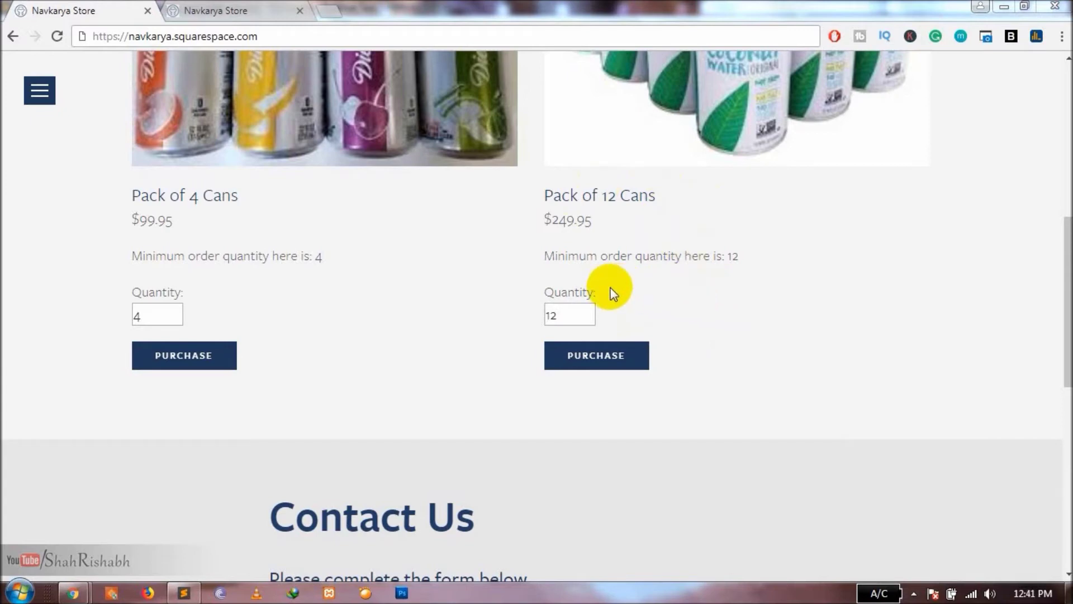
pyautogui.click(573, 315)
pyautogui.press('BackSpace')
pyautogui.press('BackSpace')
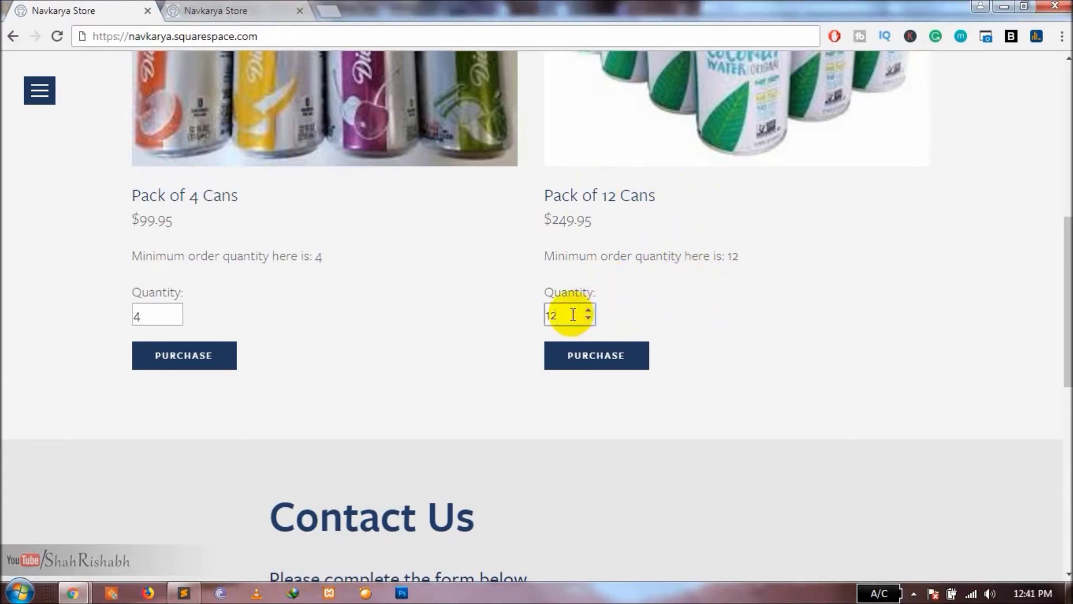
pyautogui.write('7')
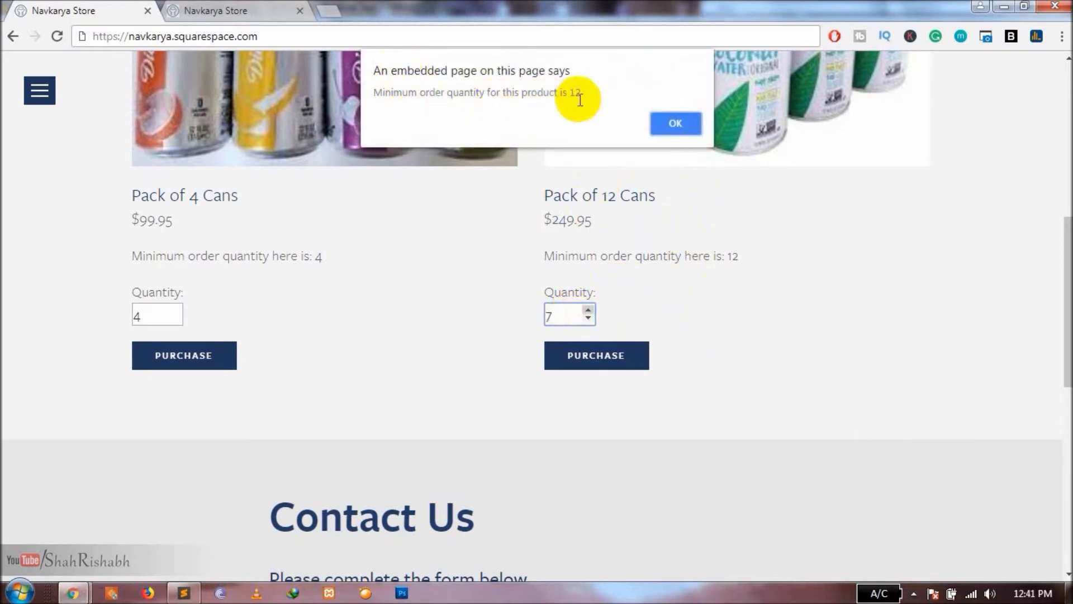
pyautogui.click(665, 127)
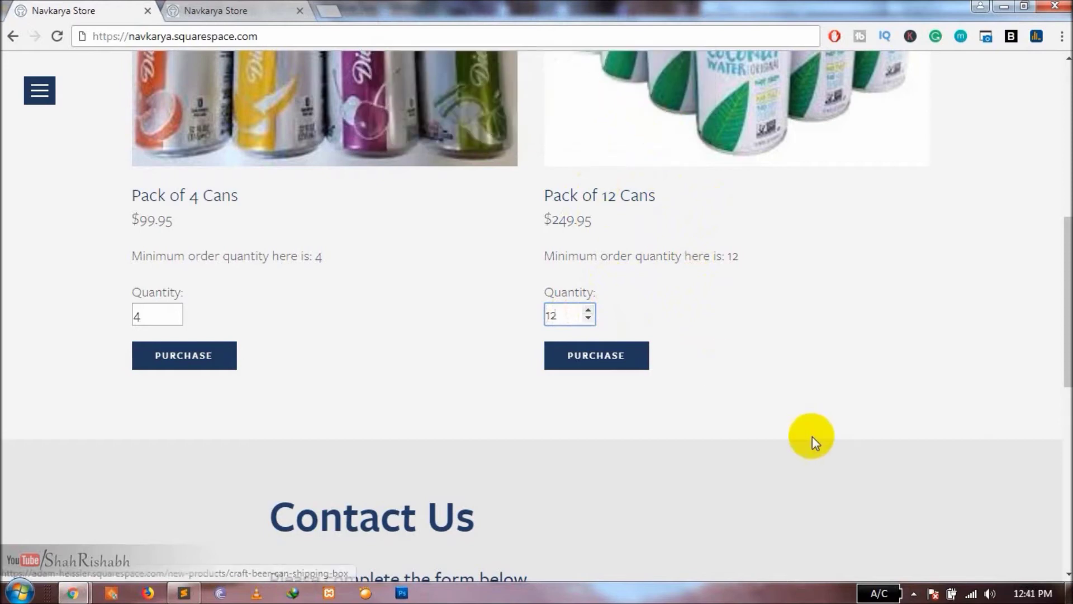
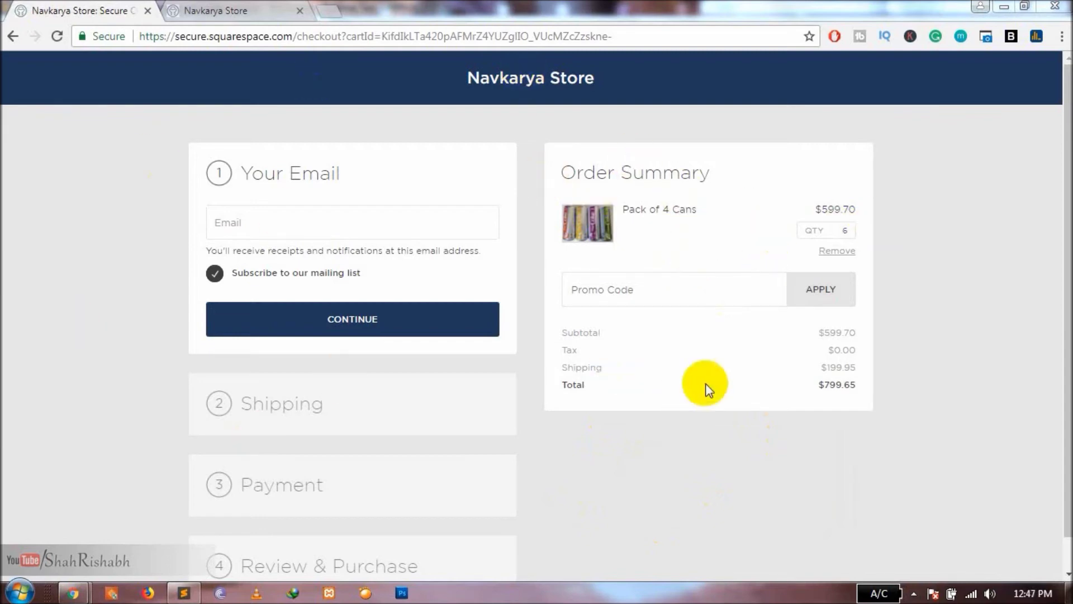
# Set the quantity of the Pack of 4 Cans to 3 in the checkout order summary
pyautogui.click(849, 230)
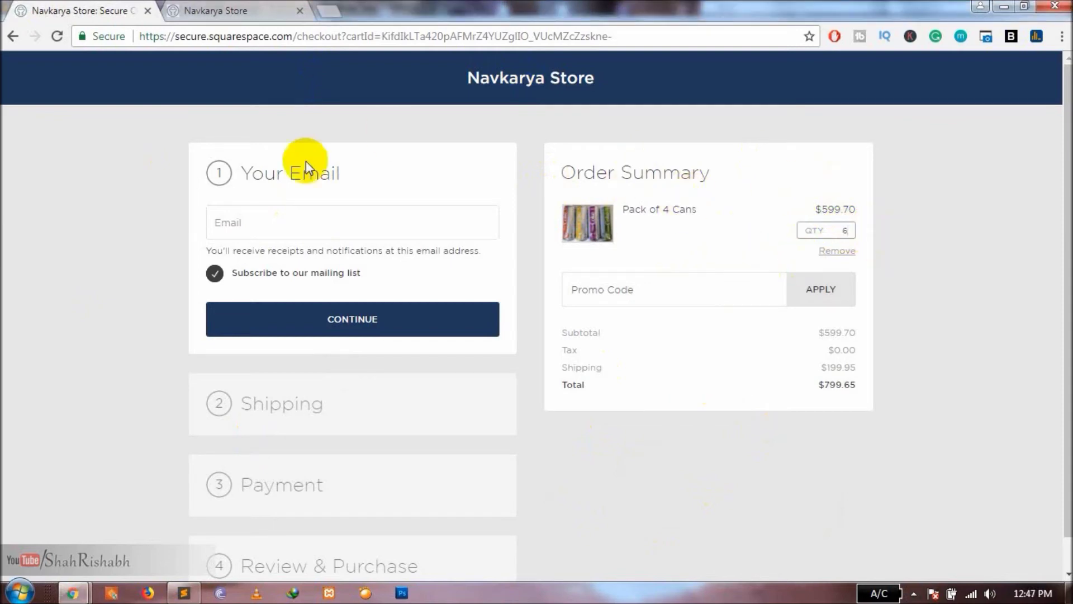
pyautogui.press('BackSpace')
pyautogui.write('3')
pyautogui.click(968, 282)
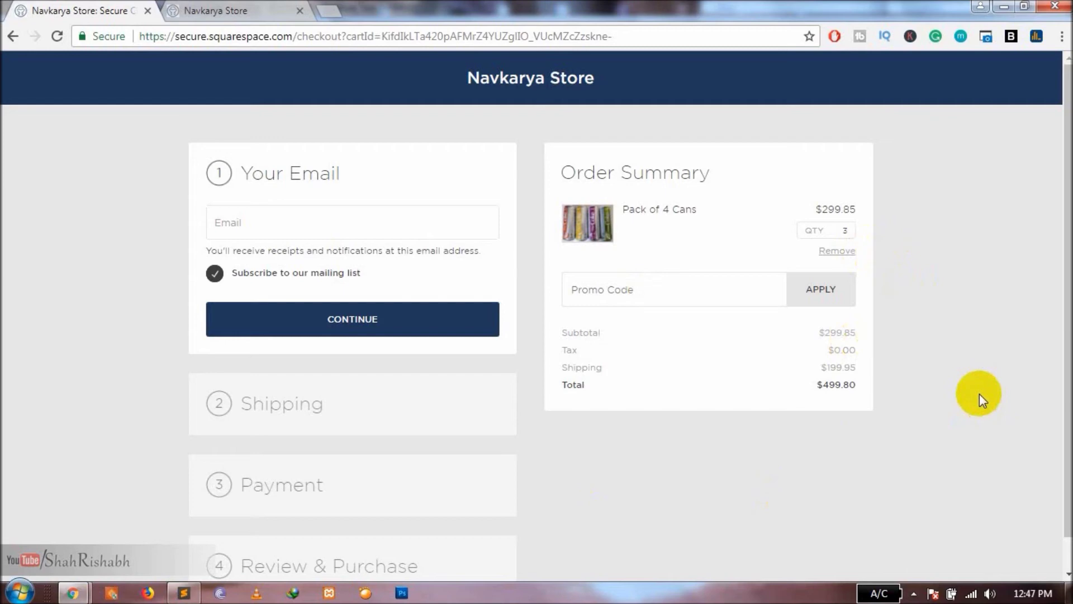
# Compare the checkout order summary with the minimum order quantities on the store page, and review that page down to its contact form
pyautogui.click(217, 16)
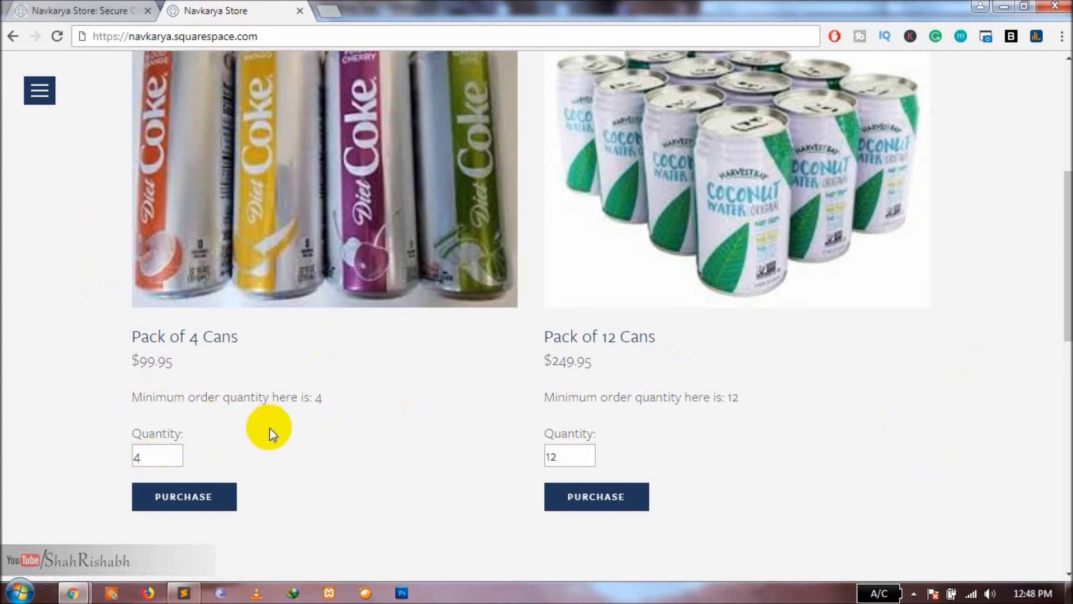
pyautogui.click(83, 13)
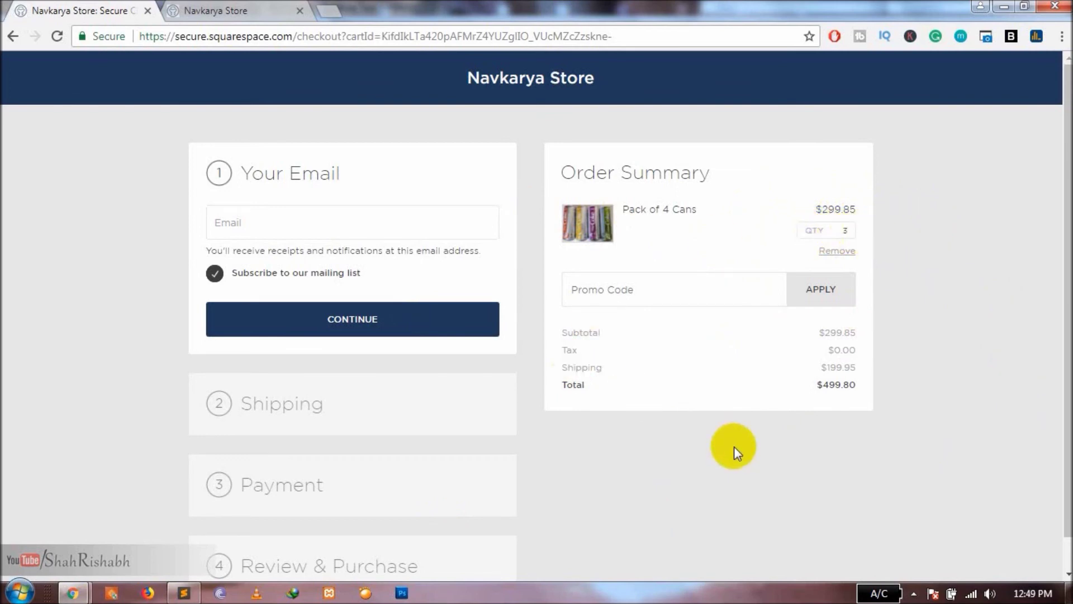
pyautogui.click(222, 10)
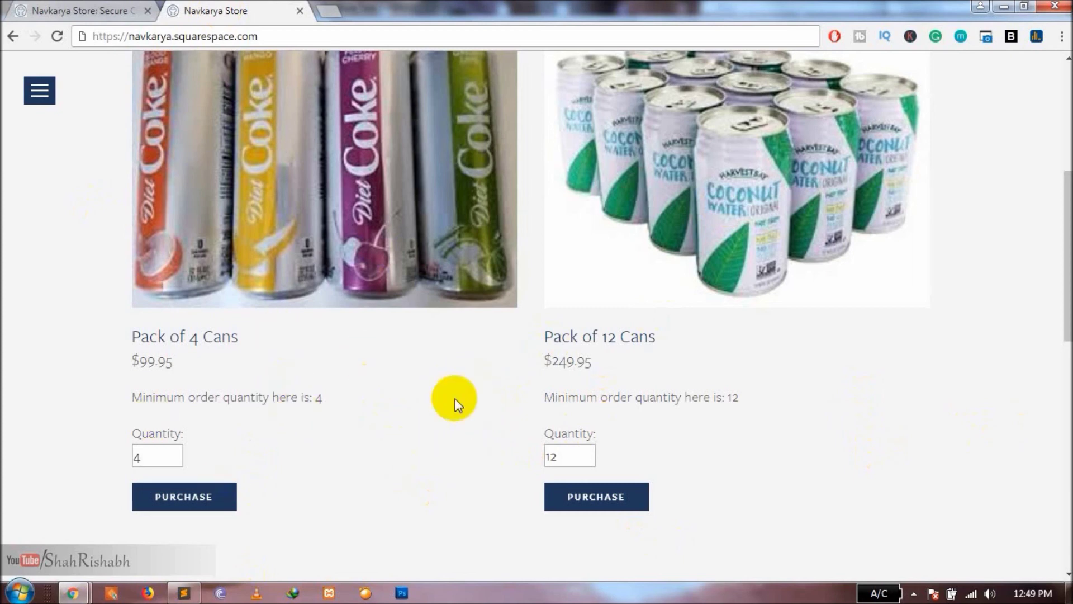
pyautogui.scroll(-2, 457, 394)
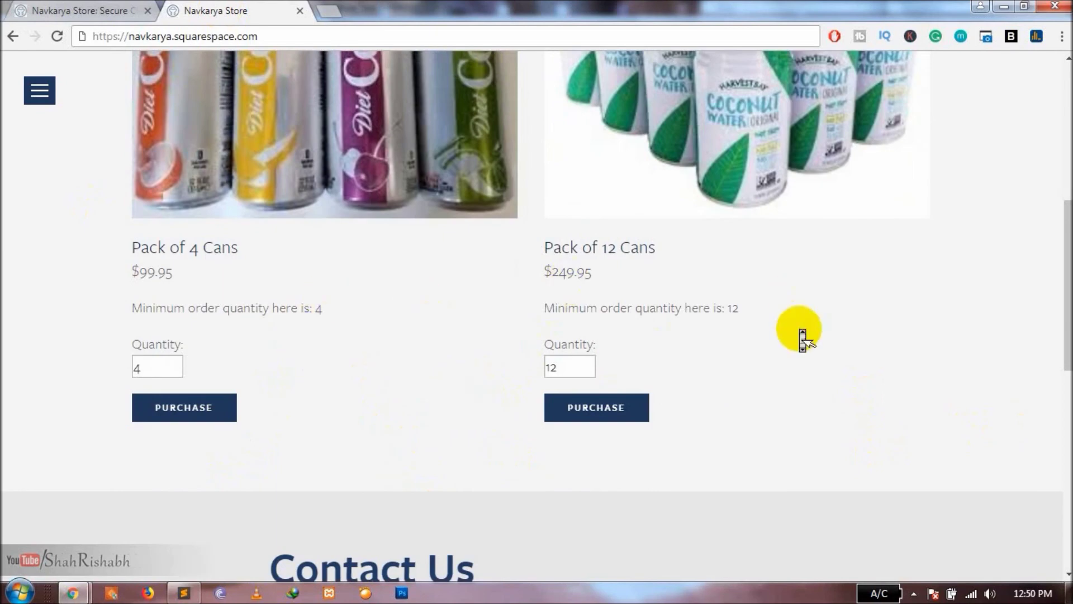
pyautogui.scroll(-6, 799, 329)
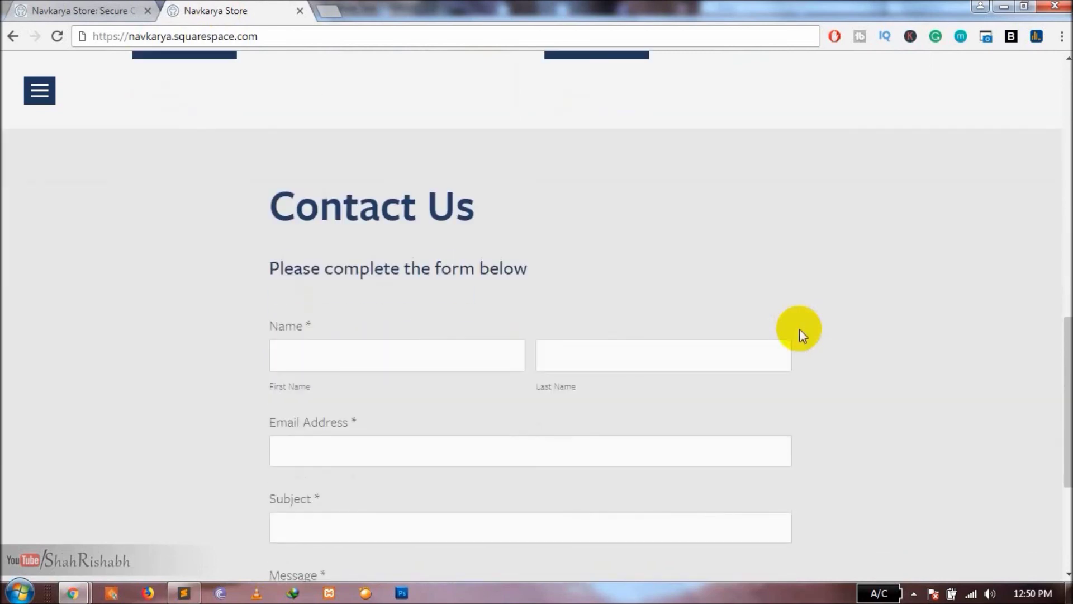
pyautogui.scroll(6, 799, 329)
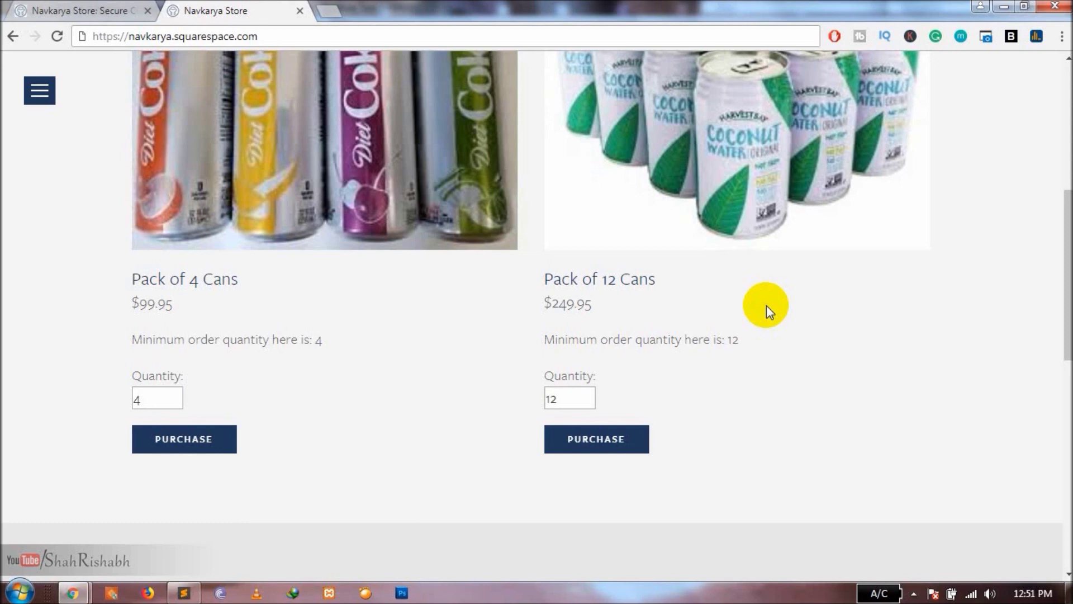
pyautogui.scroll(-2, 766, 306)
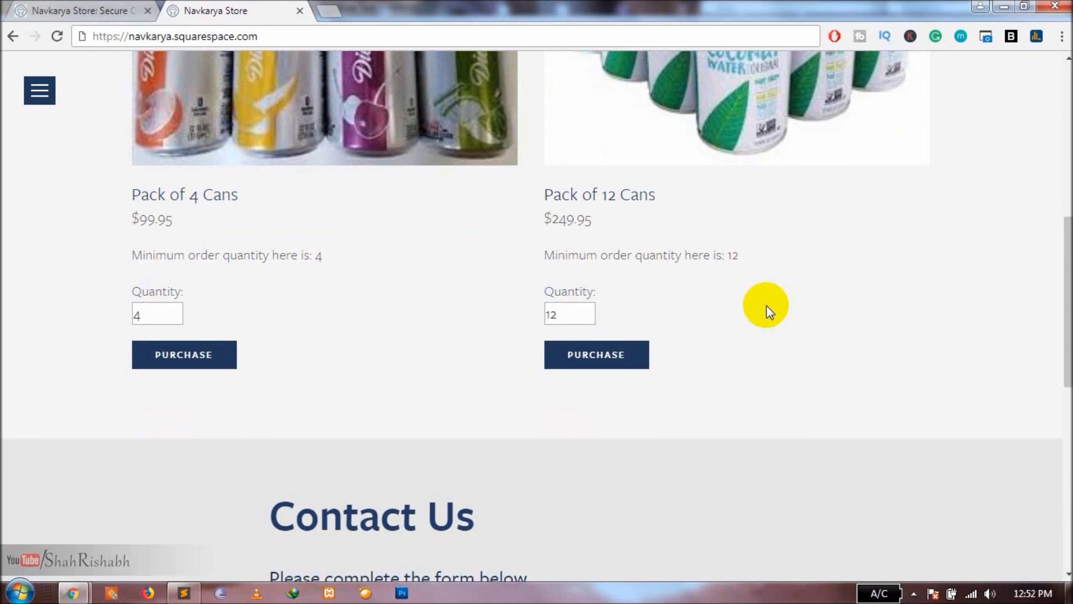
pyautogui.scroll(1, 769, 311)
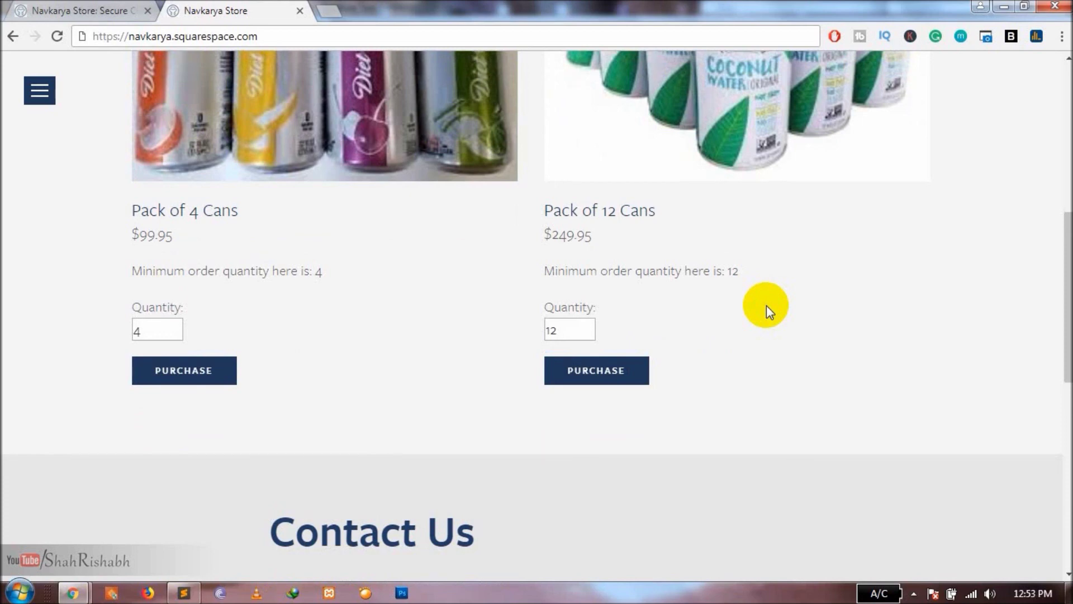
pyautogui.middleClick(767, 305)
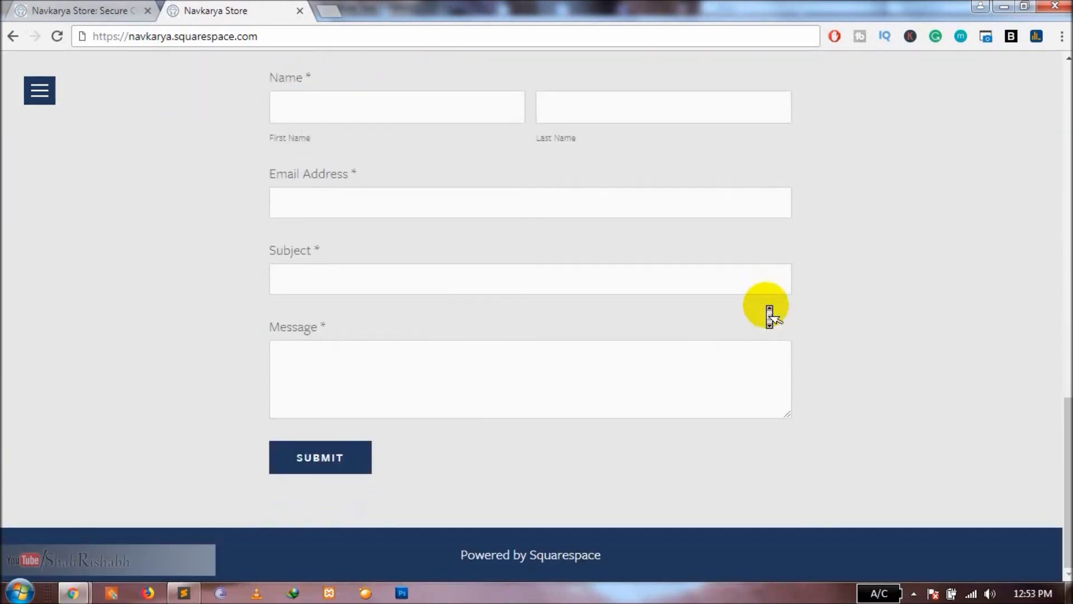